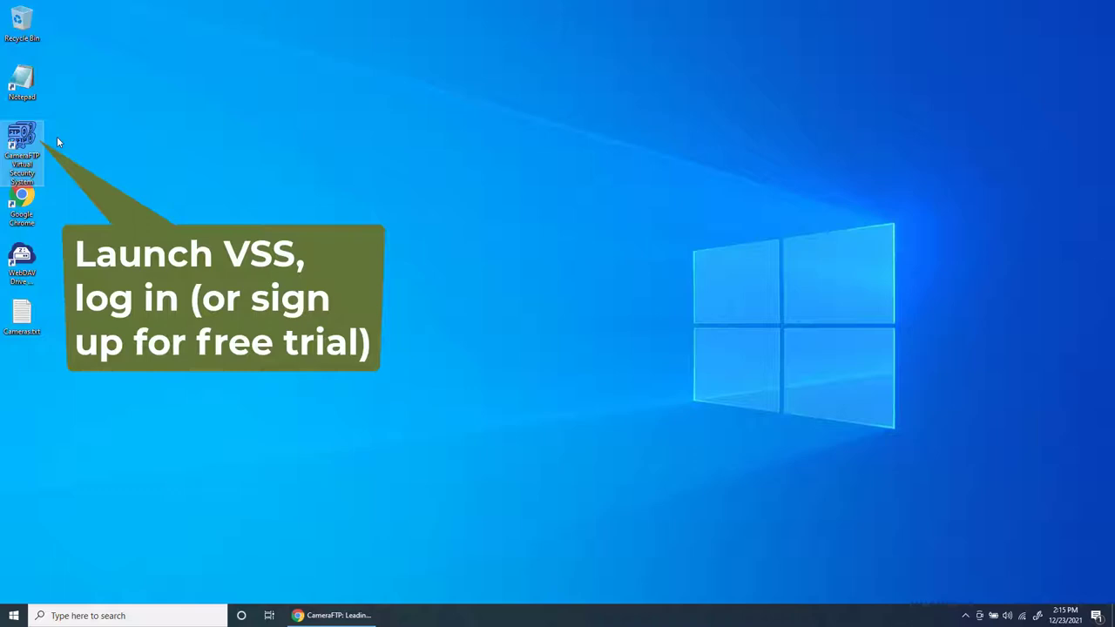
Launch VSS, add an IP camera and scan the local network for cameras.
{"action": "double_click", "coordinate": [24, 140]}
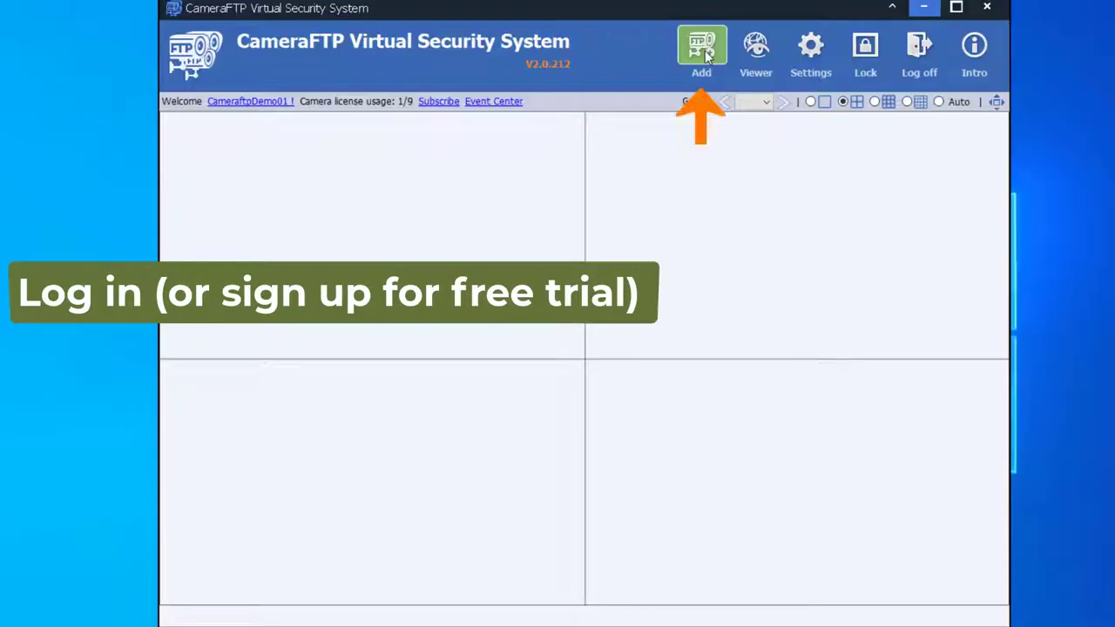
{"action": "left_click", "coordinate": [705, 54]}
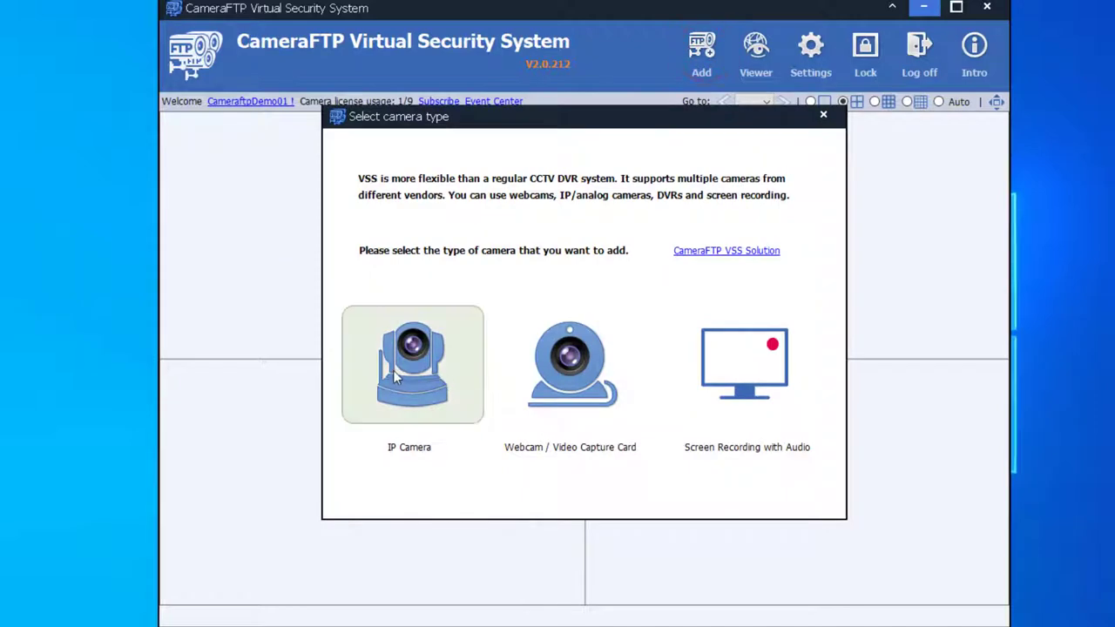
{"action": "left_click", "coordinate": [397, 376]}
{"action": "left_click", "coordinate": [677, 494]}
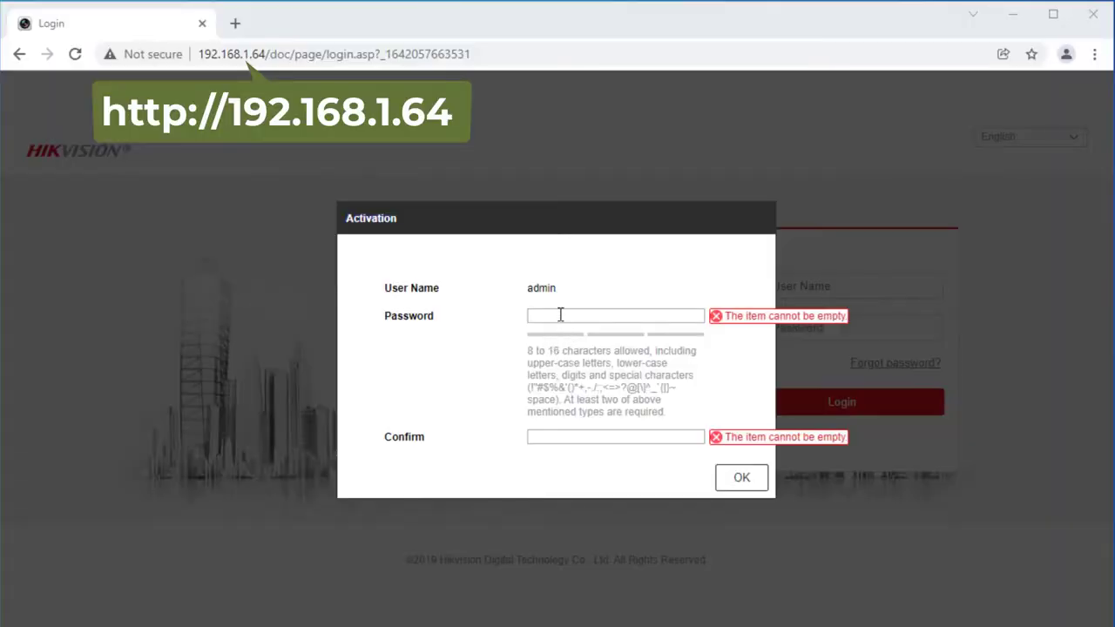
Enter and confirm a new admin password to activate the Hikvision camera.
{"action": "left_click", "coordinate": [560, 315]}
{"action": "type", "text": "•••••••••"}
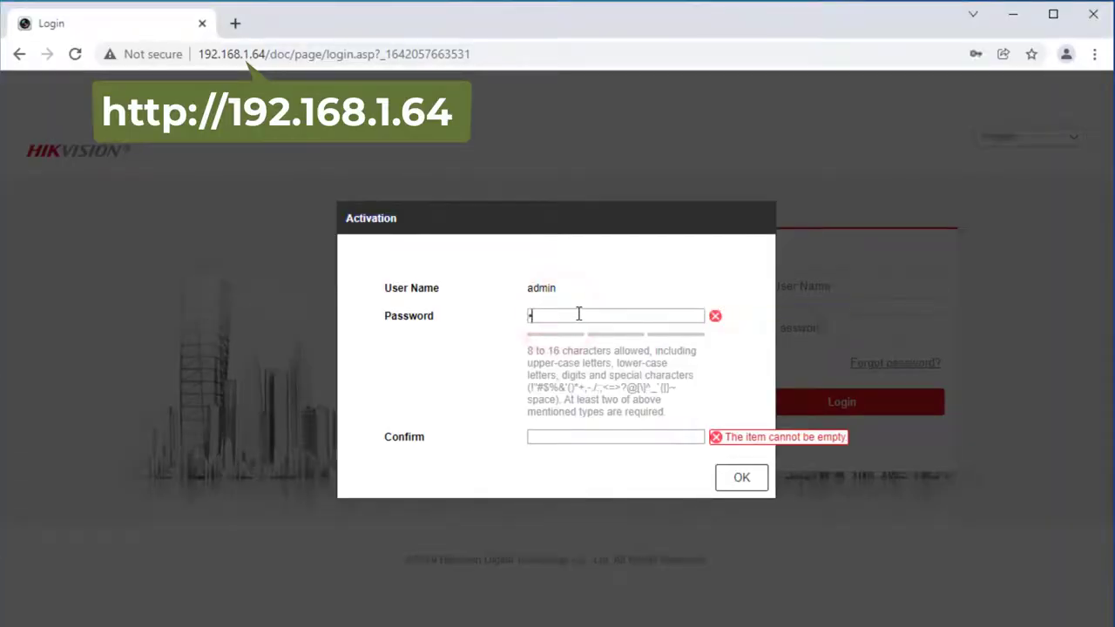
{"action": "type", "text": "•"}
{"action": "key", "text": "Tab"}
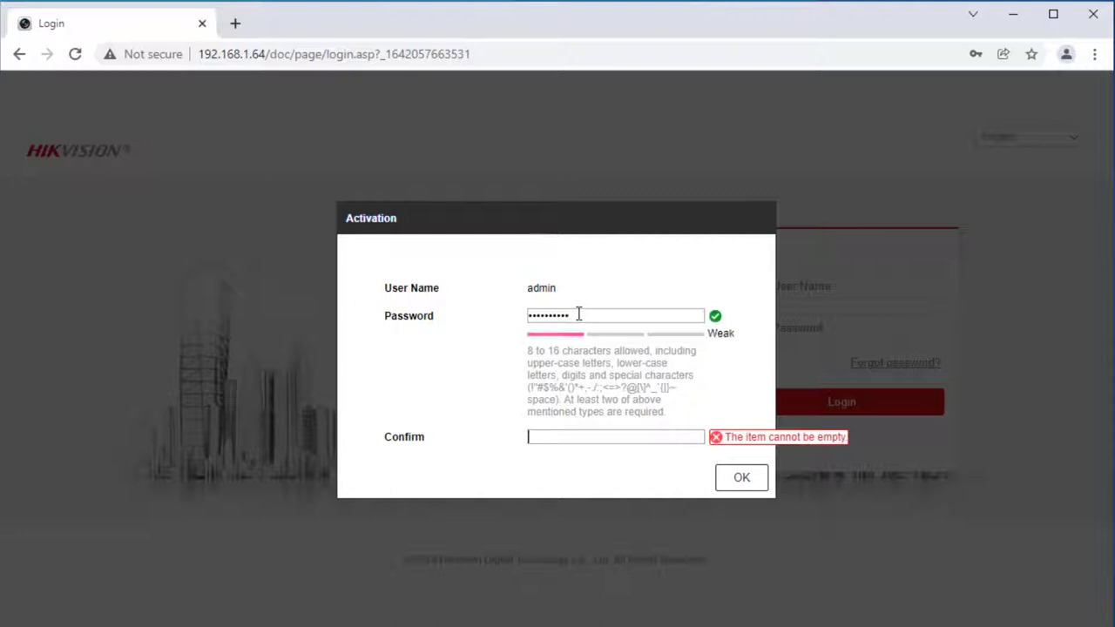
{"action": "type", "text": "••••••••••"}
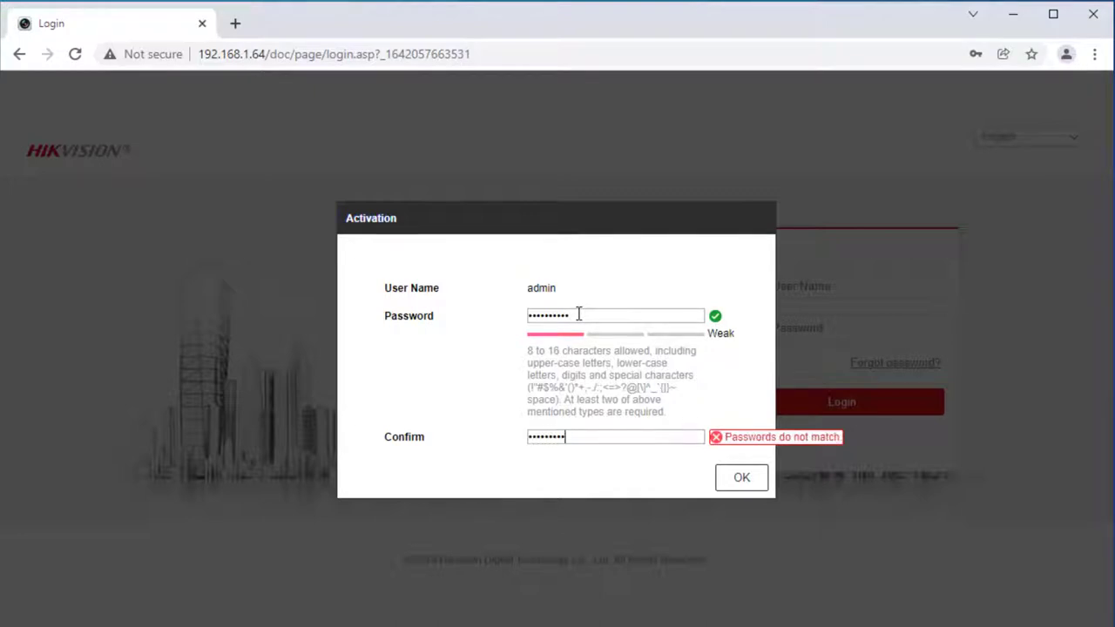
{"action": "left_click", "coordinate": [749, 478]}
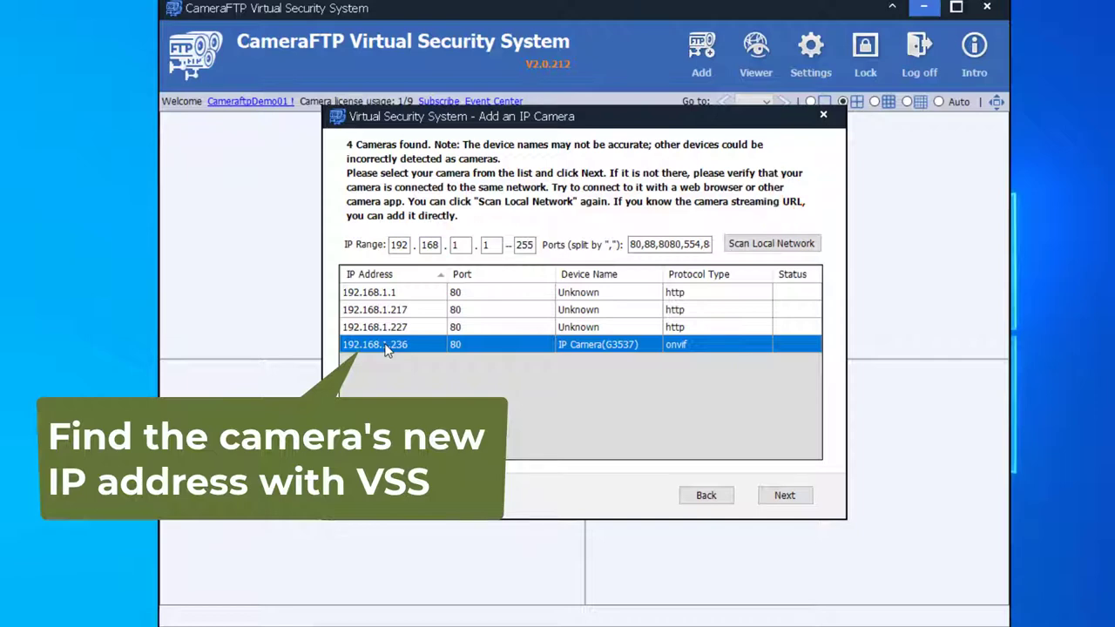
Pick the camera at 192.168.1.236 and log in with its ONVIF username and password.
{"action": "left_click", "coordinate": [385, 345]}
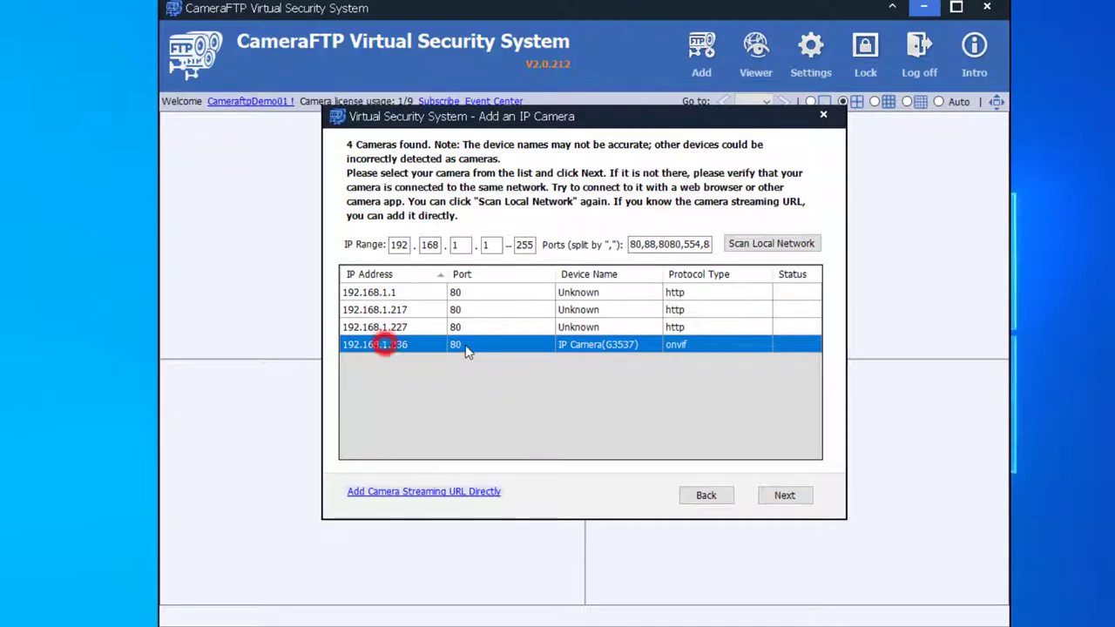
{"action": "left_click", "coordinate": [784, 493]}
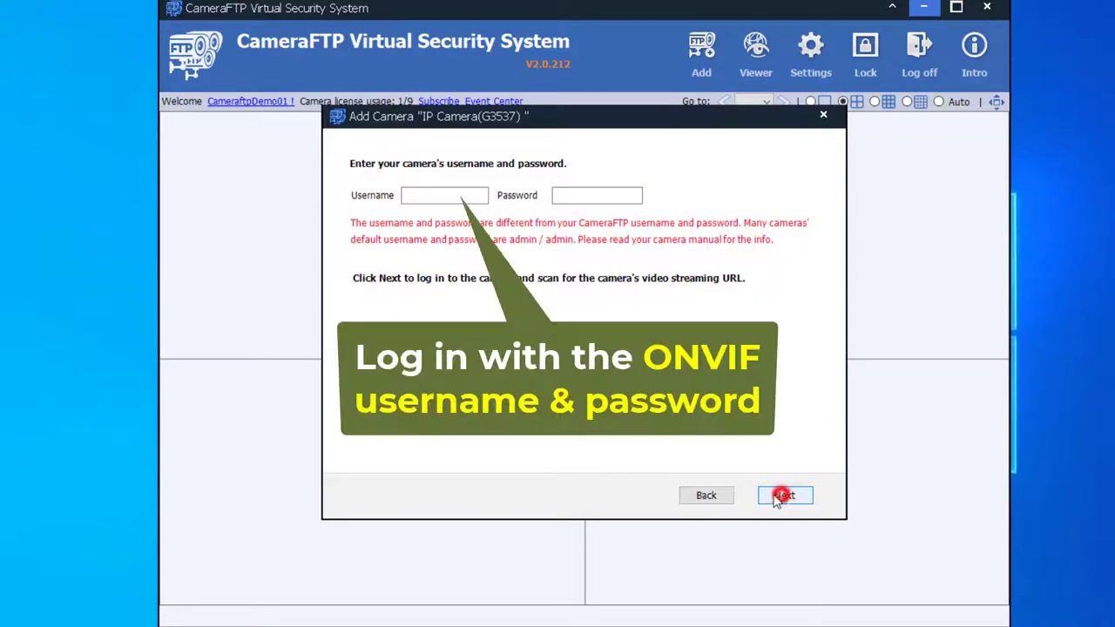
{"action": "left_click", "coordinate": [443, 196]}
{"action": "type", "text": "onvifuser"}
{"action": "key", "text": "Tab"}
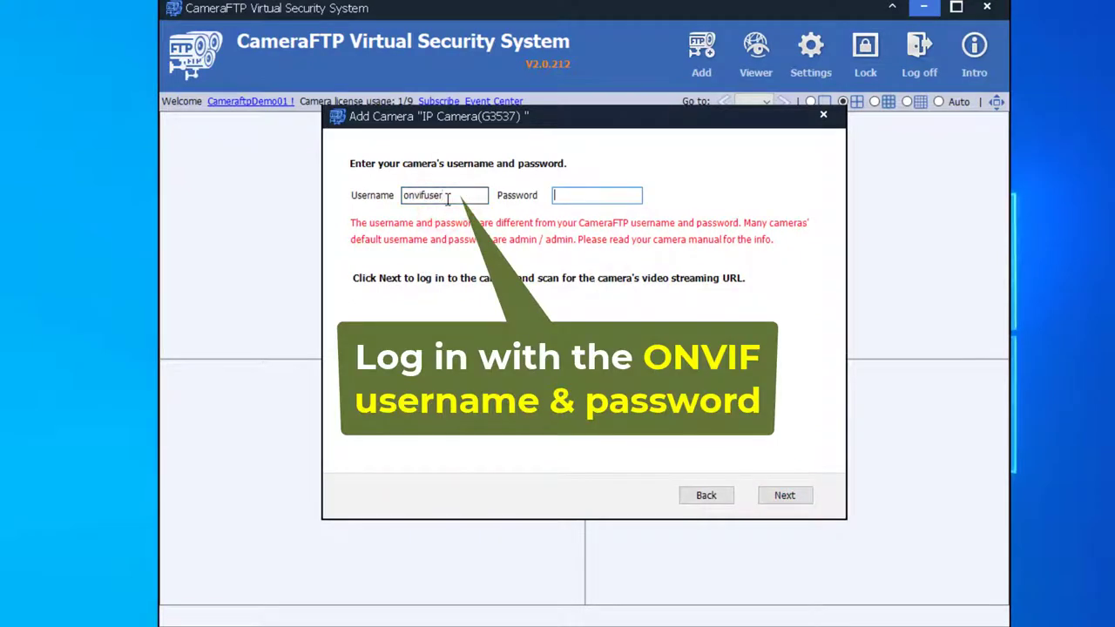
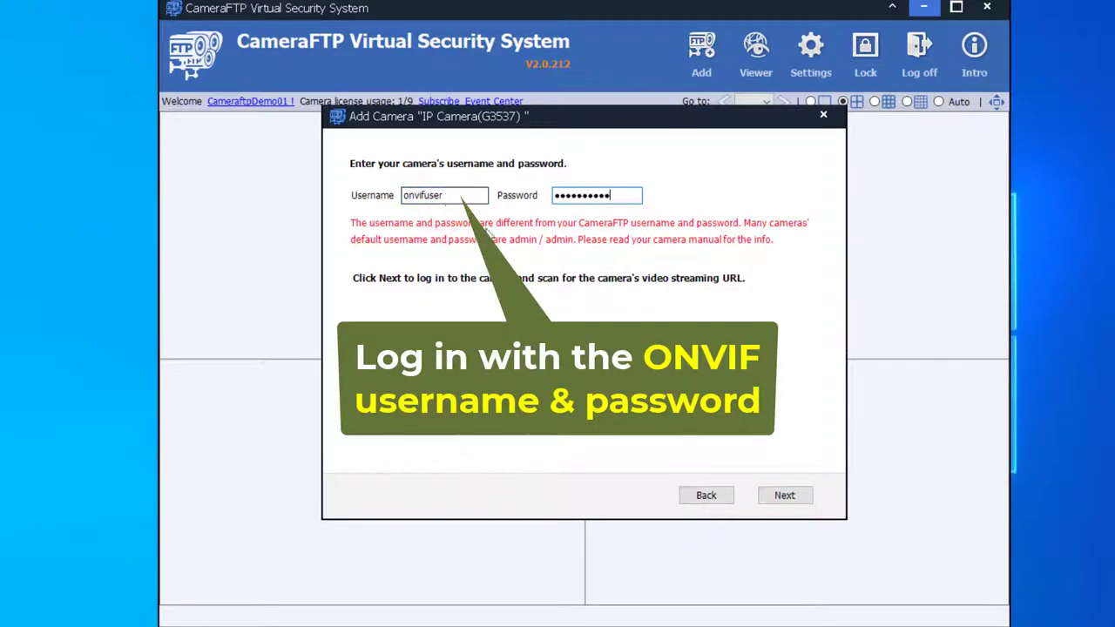
{"action": "left_click", "coordinate": [786, 494]}
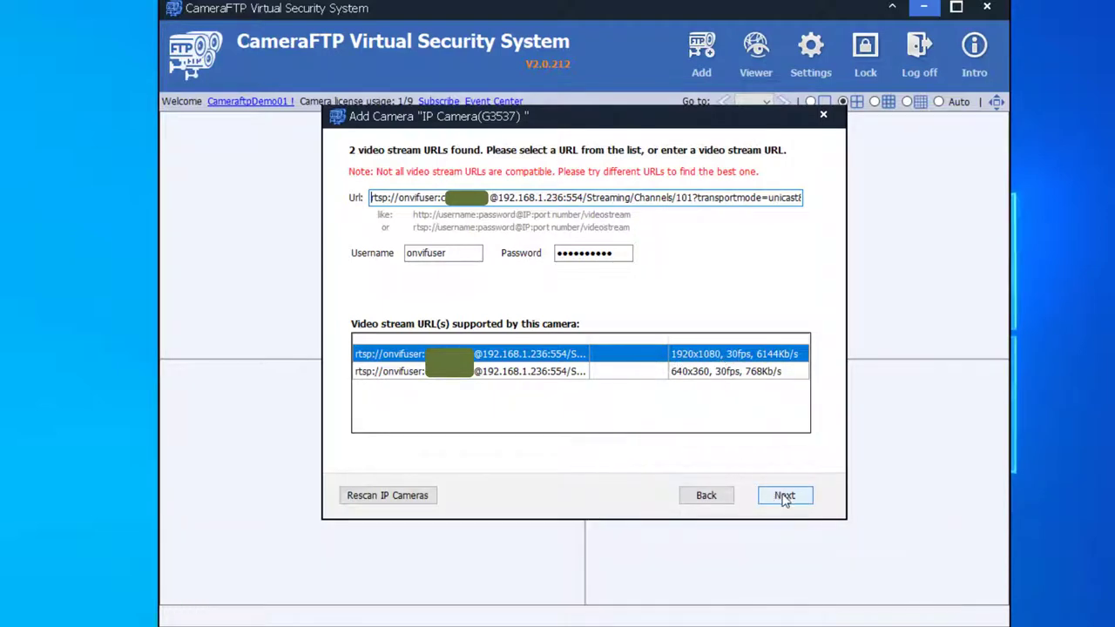
Accept the 1920x1080 stream, name the camera HikvisionCamera1 and finish with default recording settings.
{"action": "left_click", "coordinate": [768, 495]}
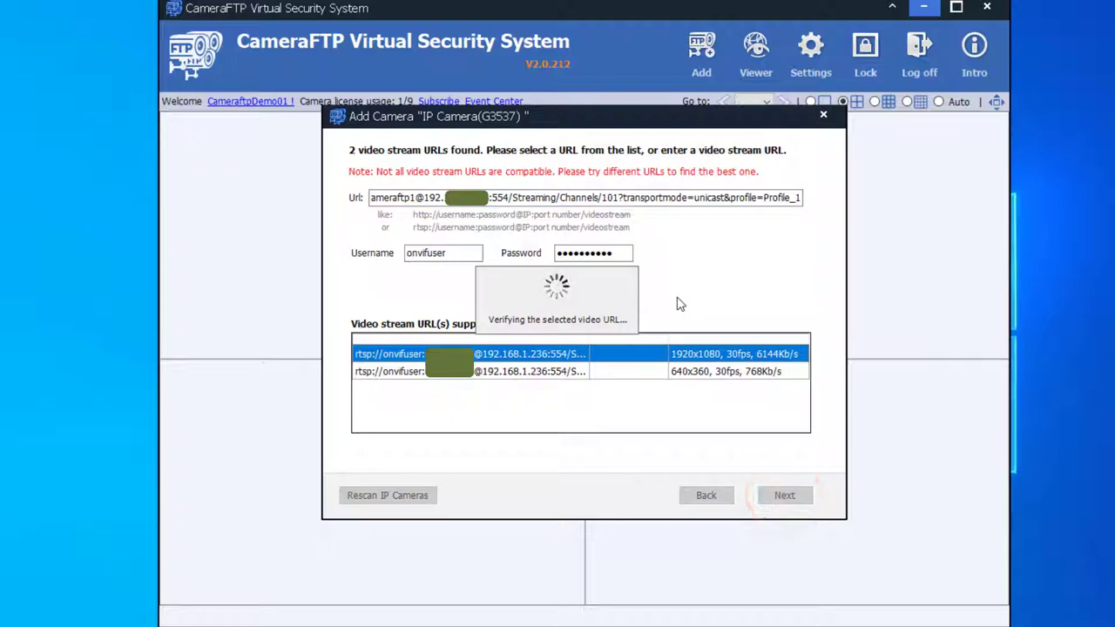
{"action": "left_click", "coordinate": [625, 352]}
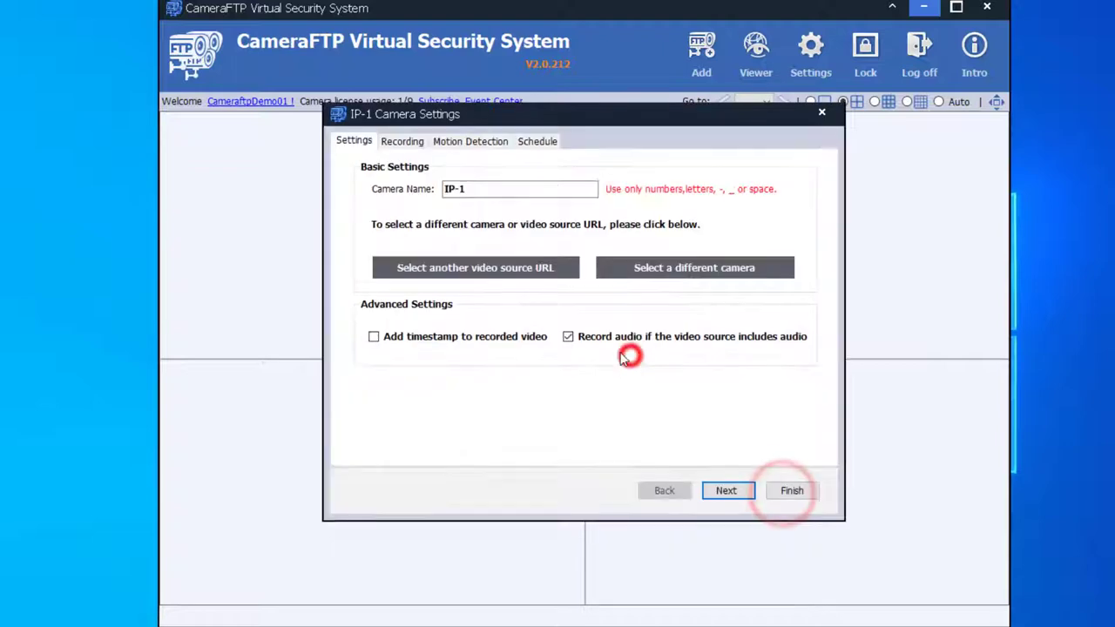
{"action": "double_click", "coordinate": [490, 188]}
{"action": "type", "text": "HikvisionCamera1"}
{"action": "left_click", "coordinate": [727, 490]}
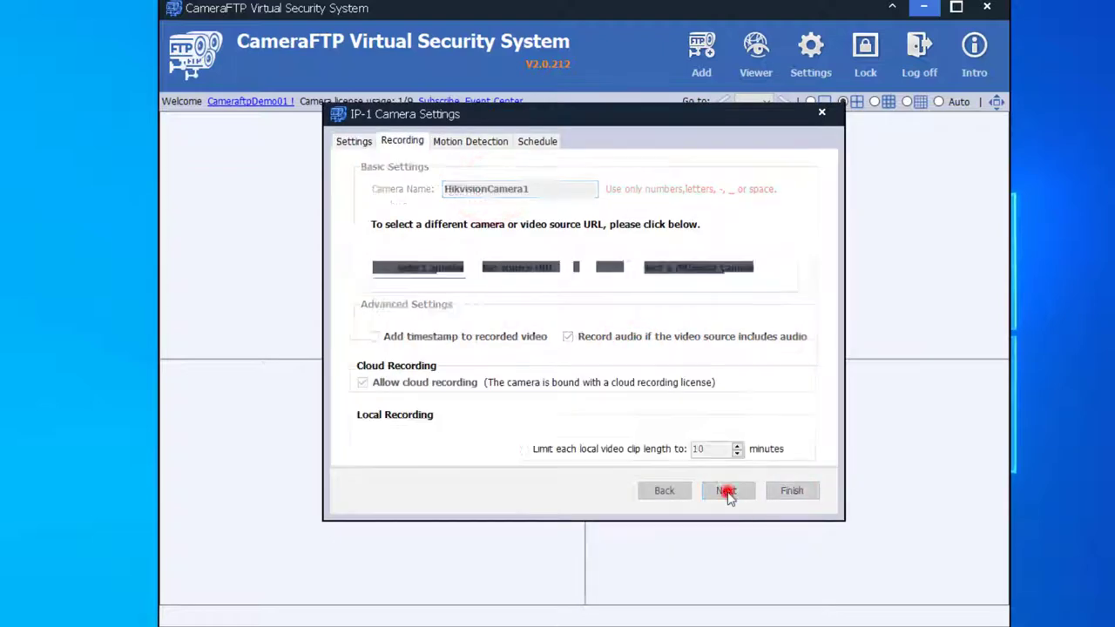
{"action": "left_click", "coordinate": [726, 490]}
{"action": "left_click", "coordinate": [726, 490]}
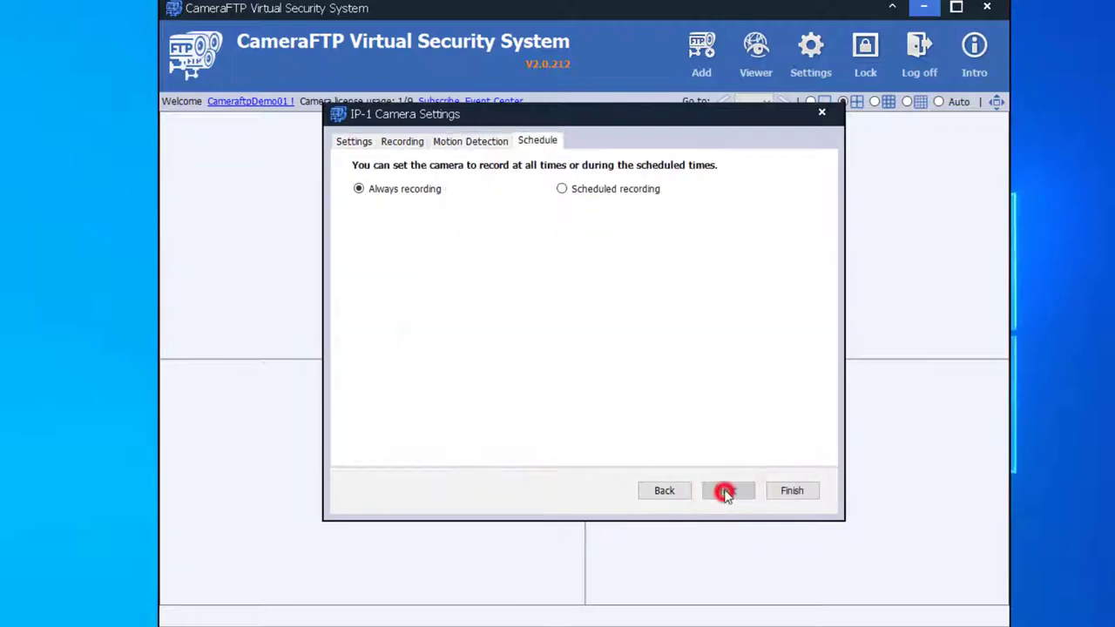
{"action": "left_click", "coordinate": [791, 490]}
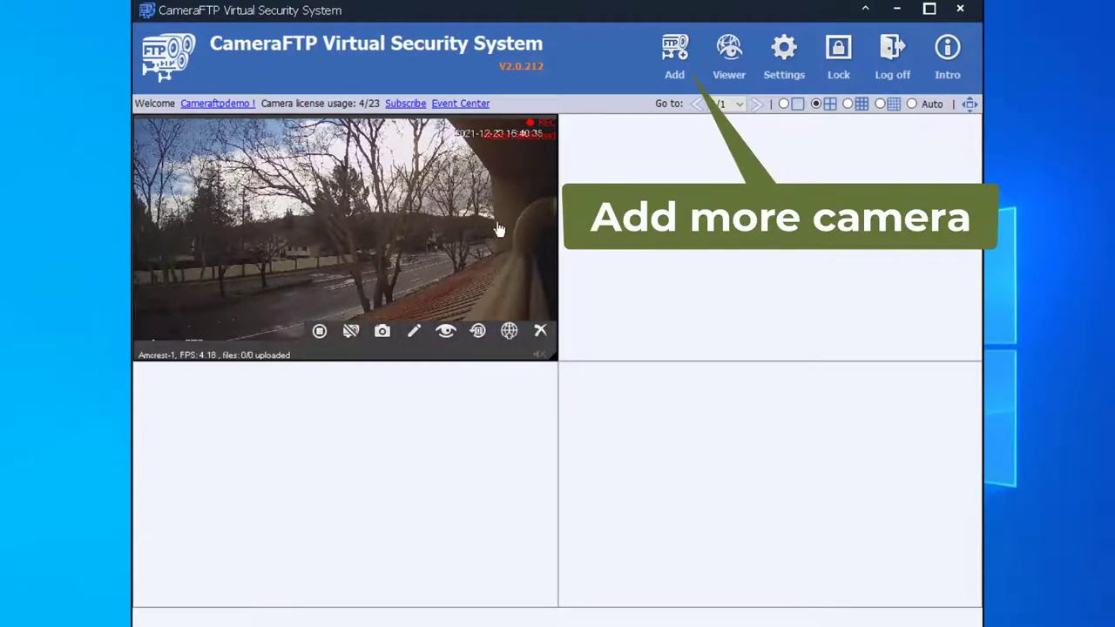
Lock only the VSS software with the account password, then unlock it.
{"action": "left_click", "coordinate": [497, 194]}
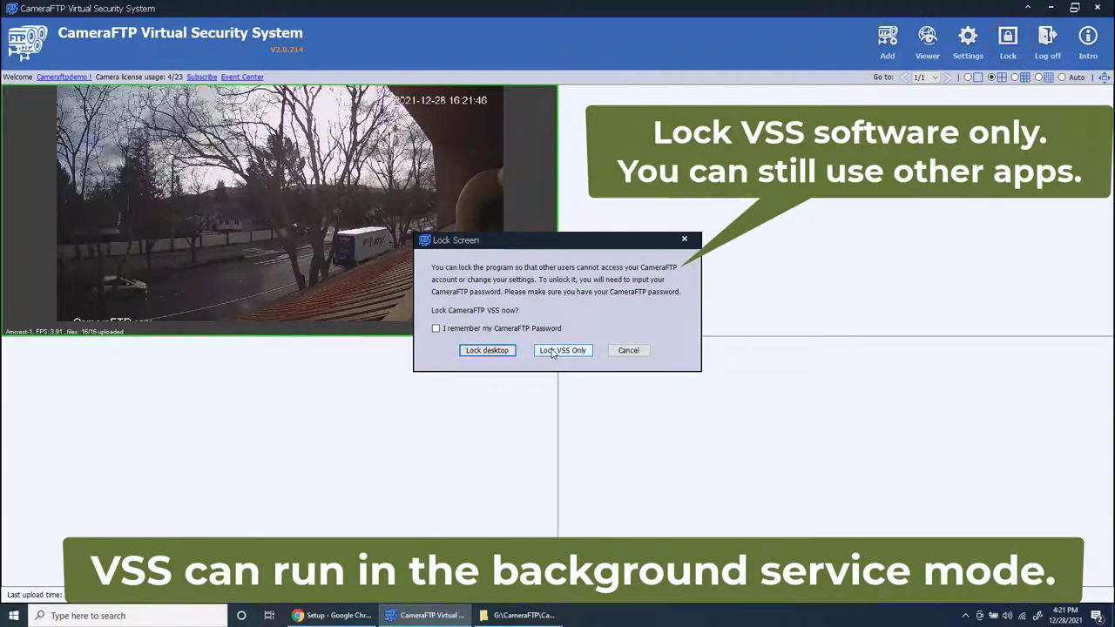
{"action": "left_click", "coordinate": [551, 351]}
{"action": "type", "text": "**********"}
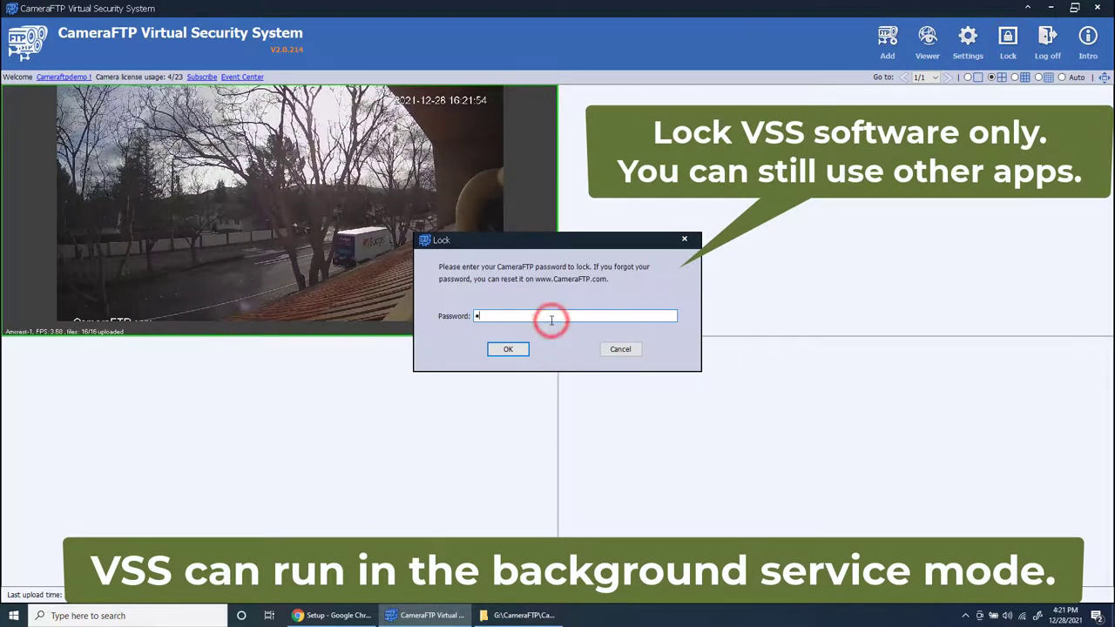
{"action": "key", "text": "Return"}
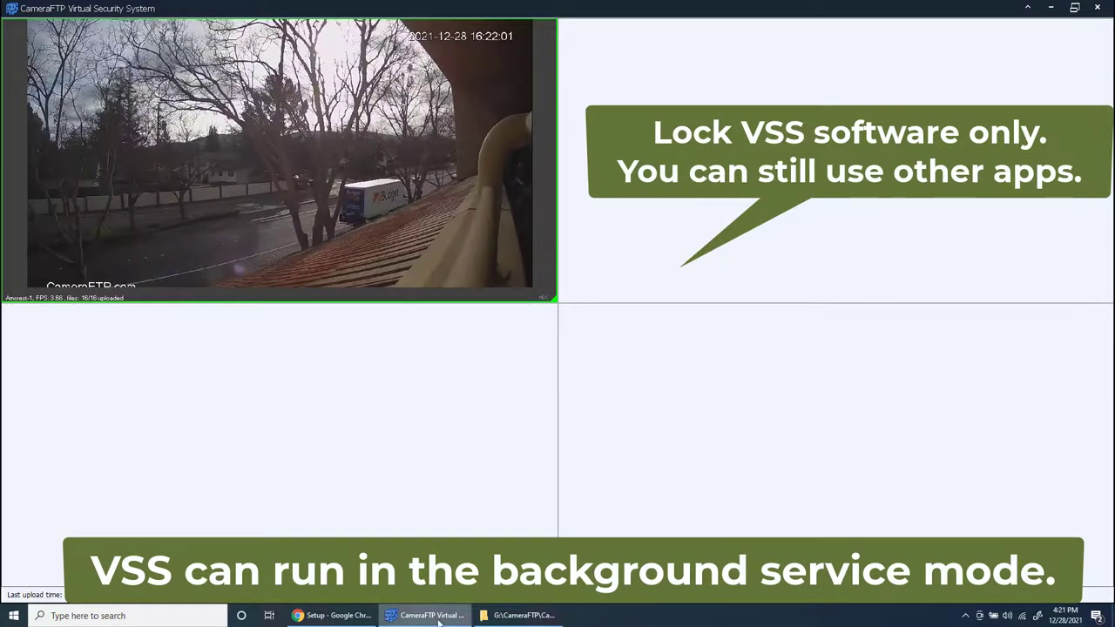
{"action": "left_click", "coordinate": [519, 615]}
{"action": "left_click", "coordinate": [816, 72]}
{"action": "left_click", "coordinate": [515, 316]}
{"action": "type", "text": "**********"}
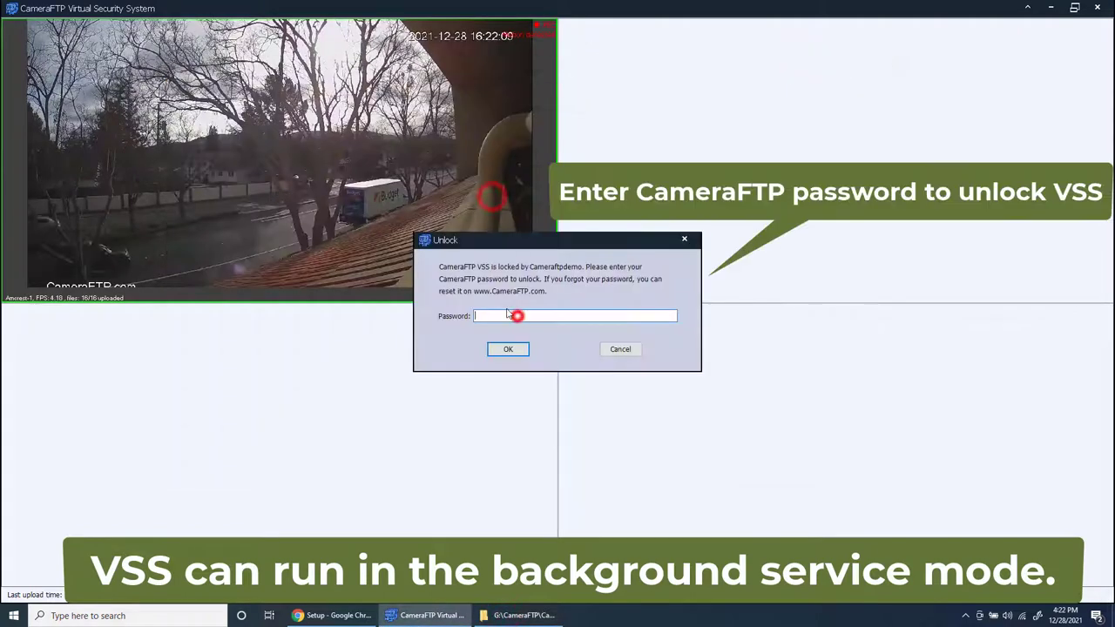
{"action": "key", "text": "Return"}
Lock the whole PC desktop with the password remembered, then unlock it.
{"action": "left_click", "coordinate": [758, 118]}
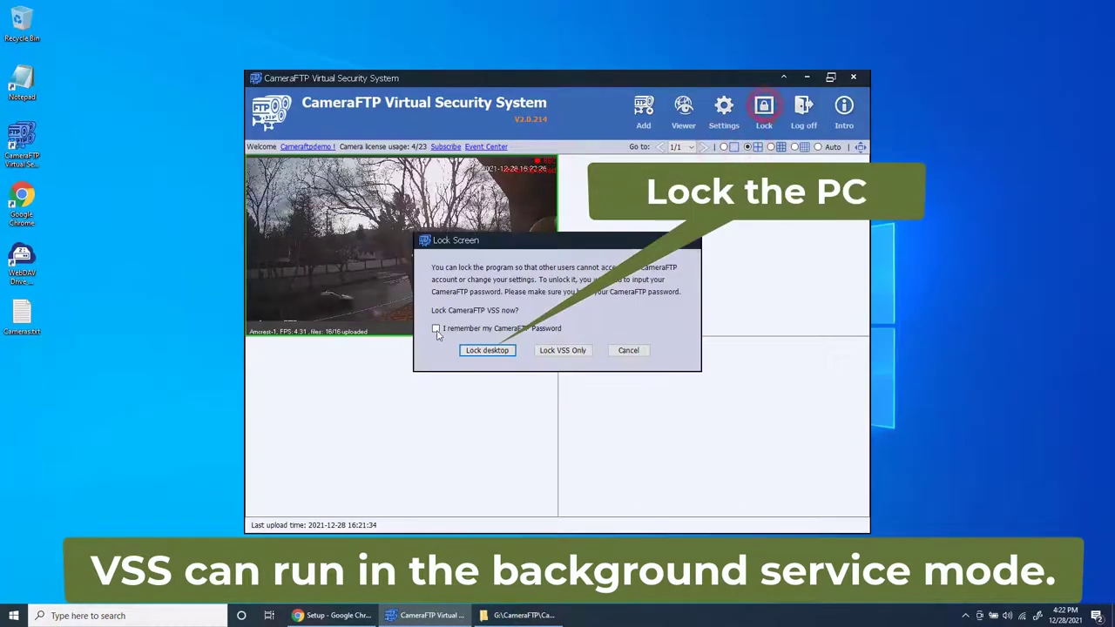
{"action": "left_click", "coordinate": [435, 328]}
{"action": "left_click", "coordinate": [476, 350]}
{"action": "left_click", "coordinate": [738, 250]}
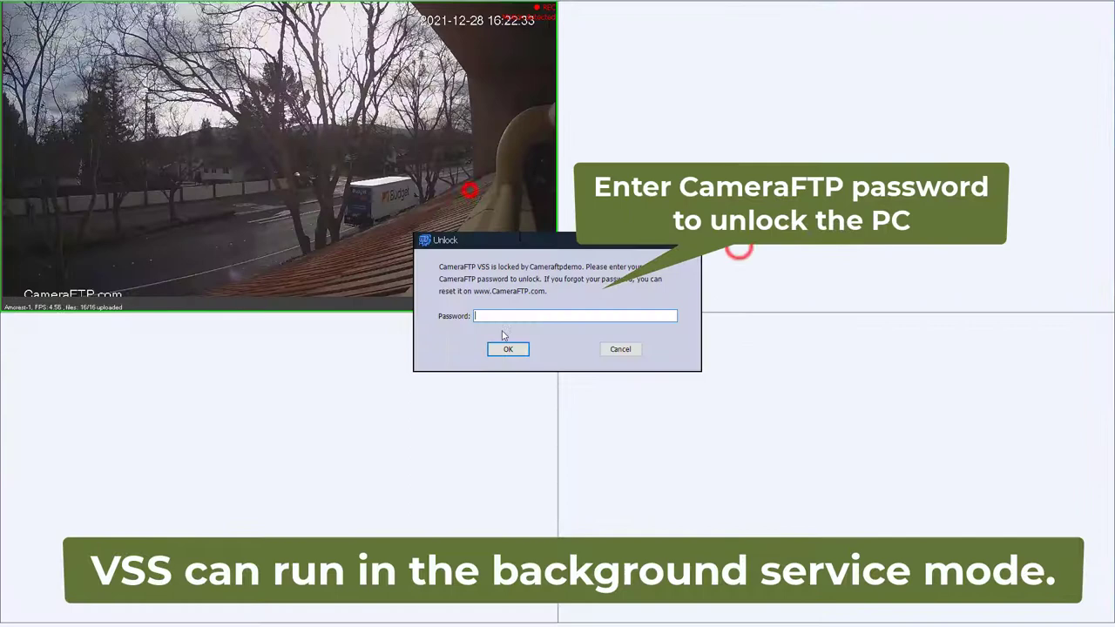
{"action": "left_click", "coordinate": [620, 348]}
{"action": "left_click", "coordinate": [653, 136]}
{"action": "left_click", "coordinate": [544, 316]}
{"action": "type", "text": "**********"}
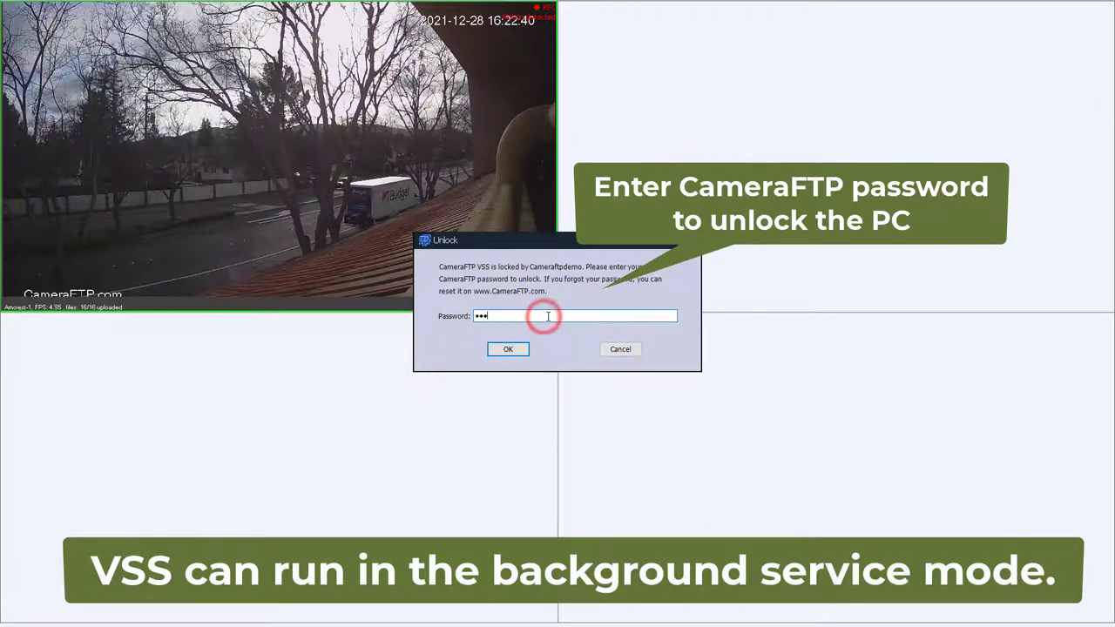
{"action": "key", "text": "Return"}
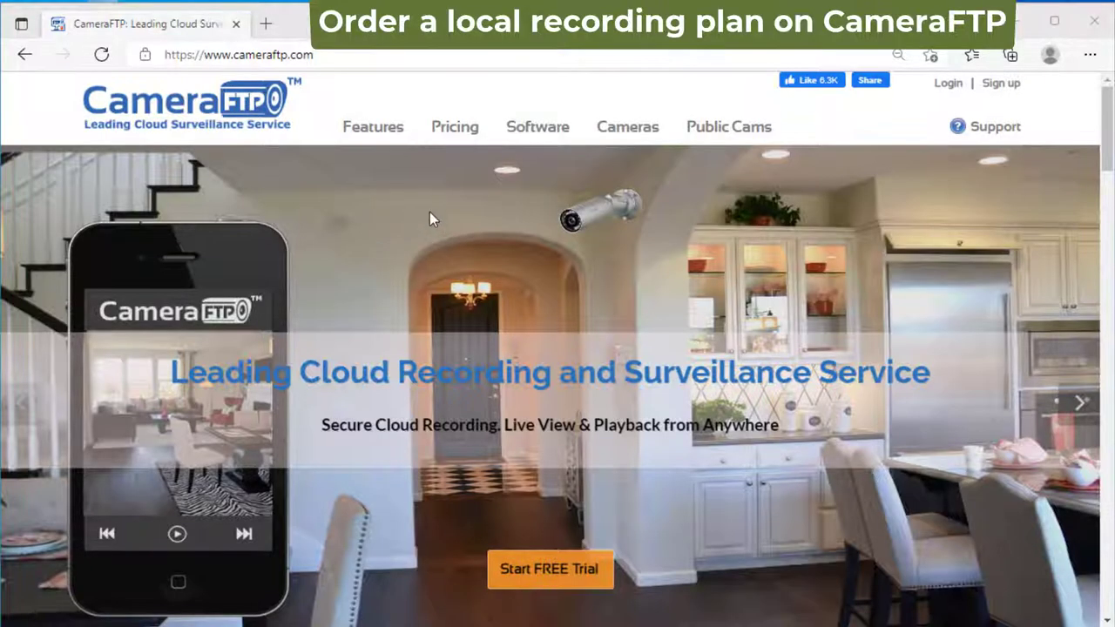
Show VSS Local Recording plan prices, from 1 camera $20/year to 3 cameras $50/year.
{"action": "left_click", "coordinate": [455, 128]}
{"action": "left_click", "coordinate": [688, 405]}
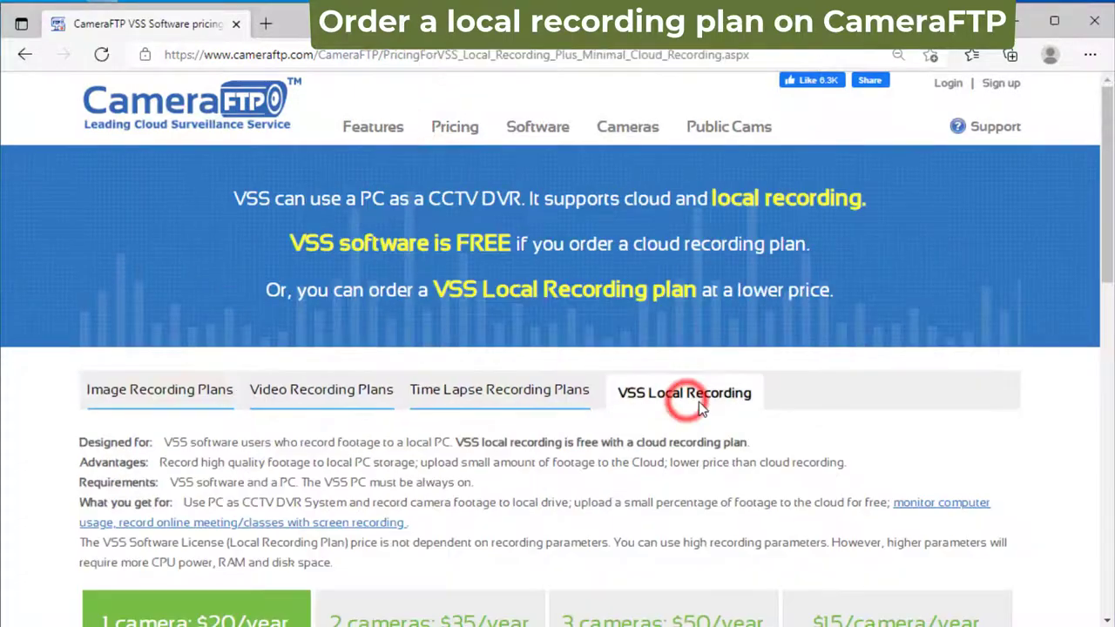
{"action": "scroll", "coordinate": [675, 399], "scroll_direction": "down", "scroll_amount": 2}
{"action": "left_click_drag", "start_coordinate": [1104, 227], "coordinate": [1107, 269]}
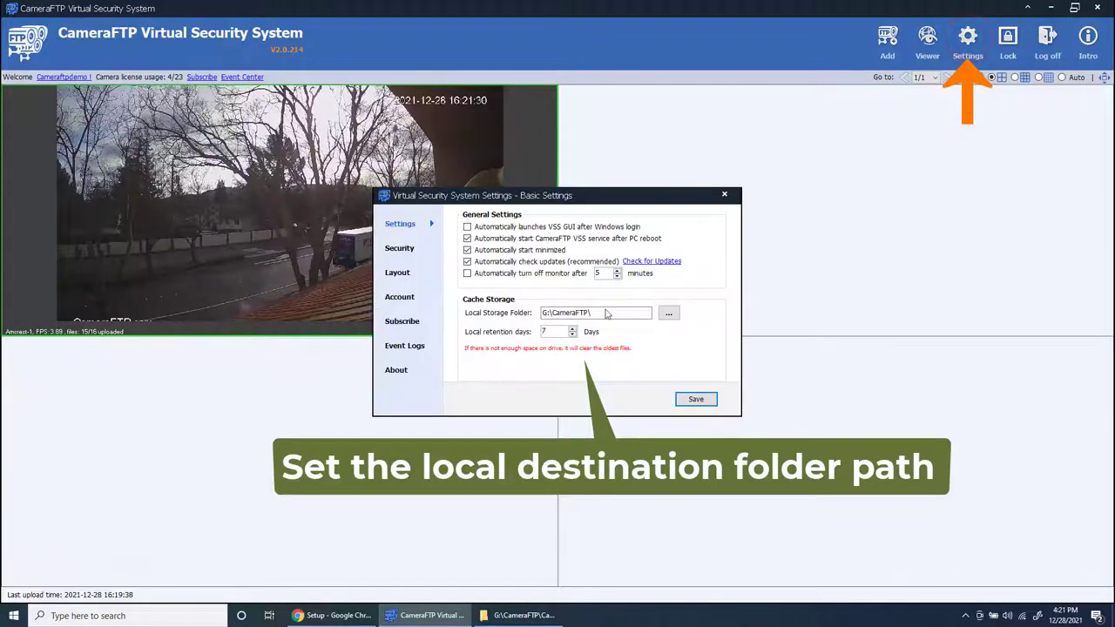
Check the local storage folder setting, then open the camera's locally recorded footage.
{"action": "left_click", "coordinate": [598, 312]}
{"action": "left_click", "coordinate": [724, 195]}
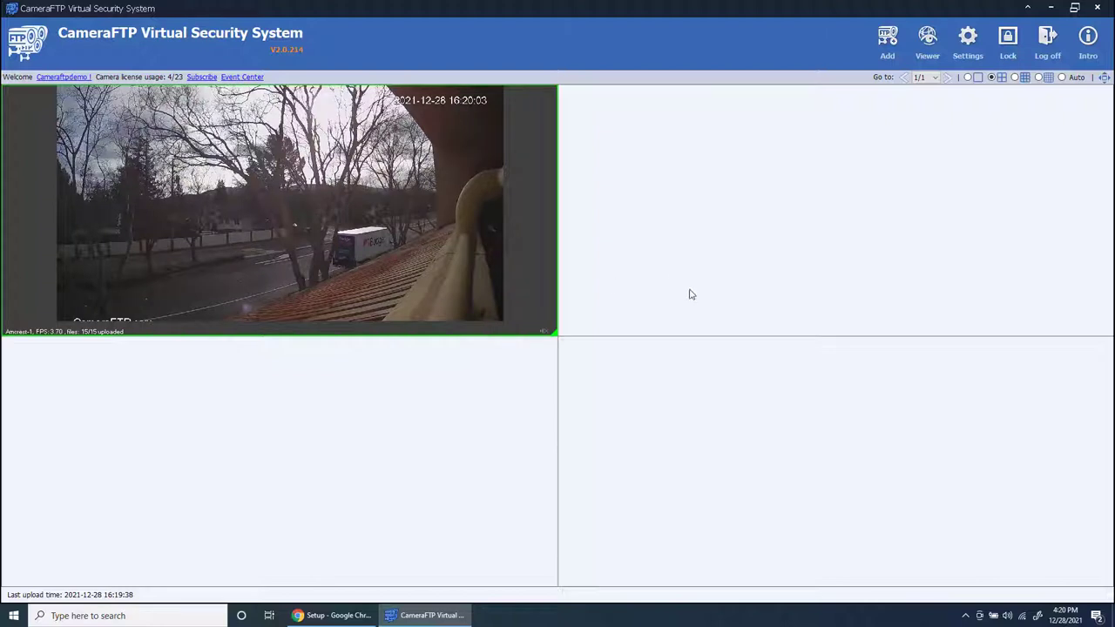
{"action": "left_click", "coordinate": [454, 256]}
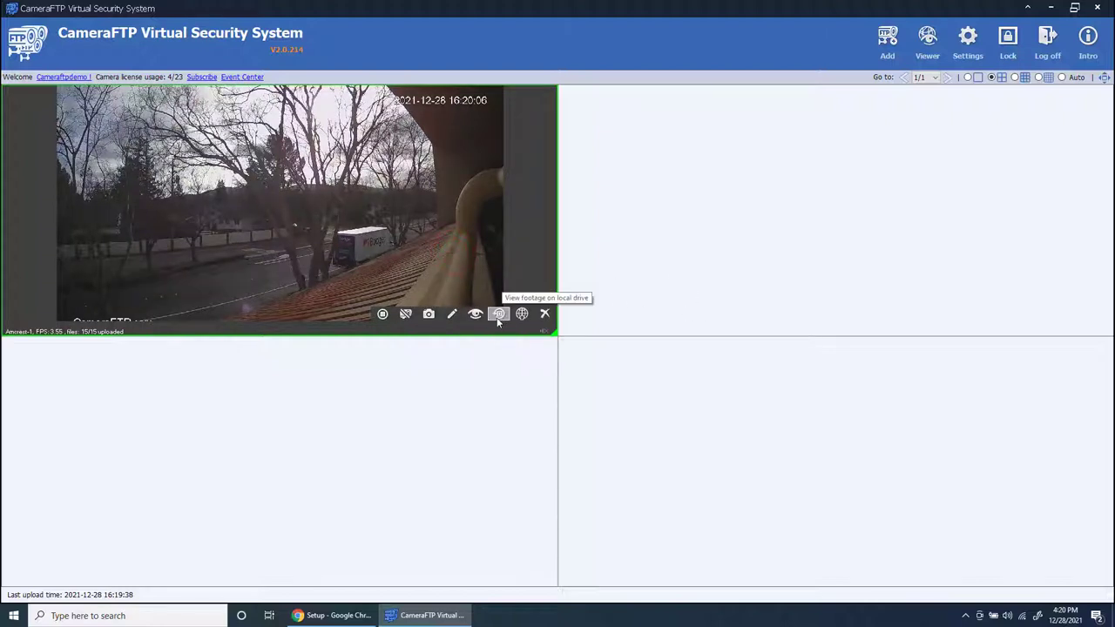
{"action": "left_click", "coordinate": [499, 314]}
{"action": "left_click", "coordinate": [400, 479]}
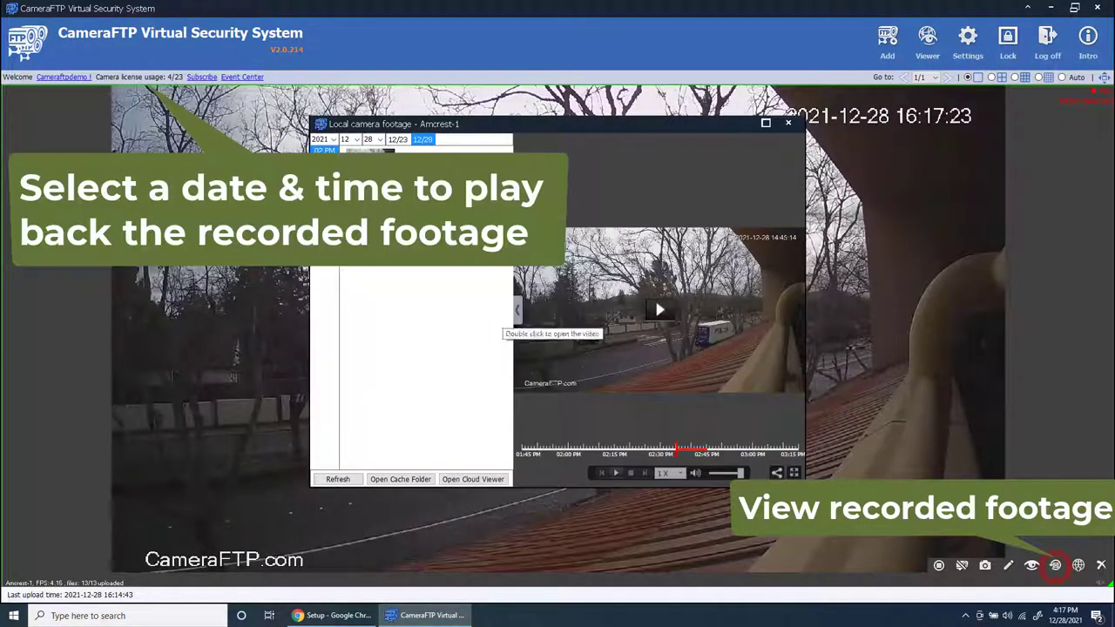
Play the 14:45 clip, then the 12/23 16:40 clip with the list hidden.
{"action": "double_click", "coordinate": [659, 311]}
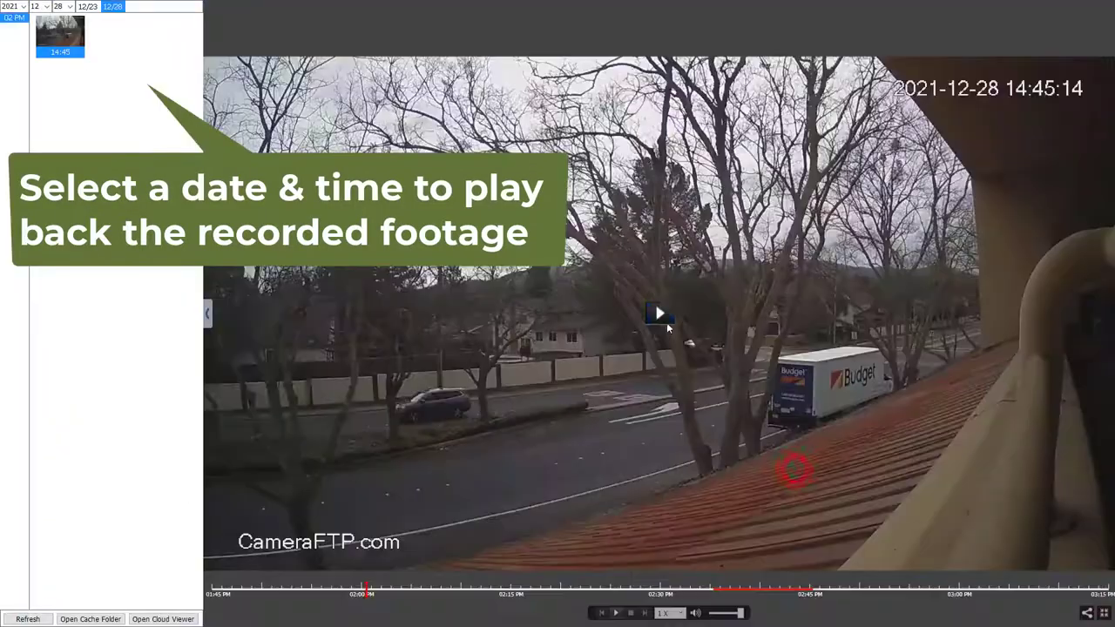
{"action": "left_click", "coordinate": [87, 7]}
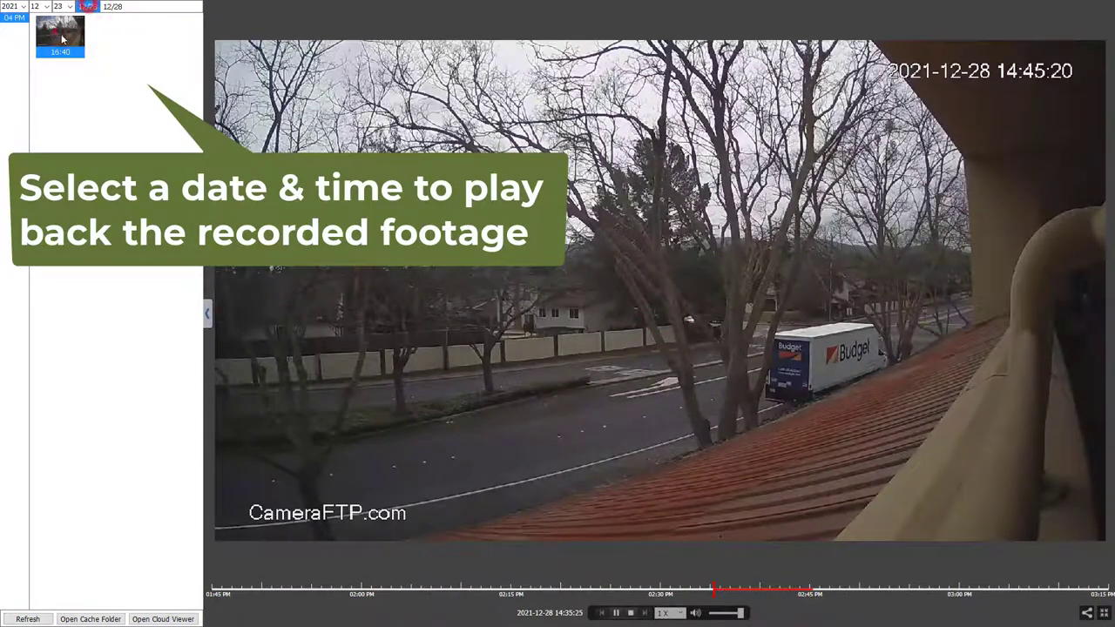
{"action": "double_click", "coordinate": [59, 33]}
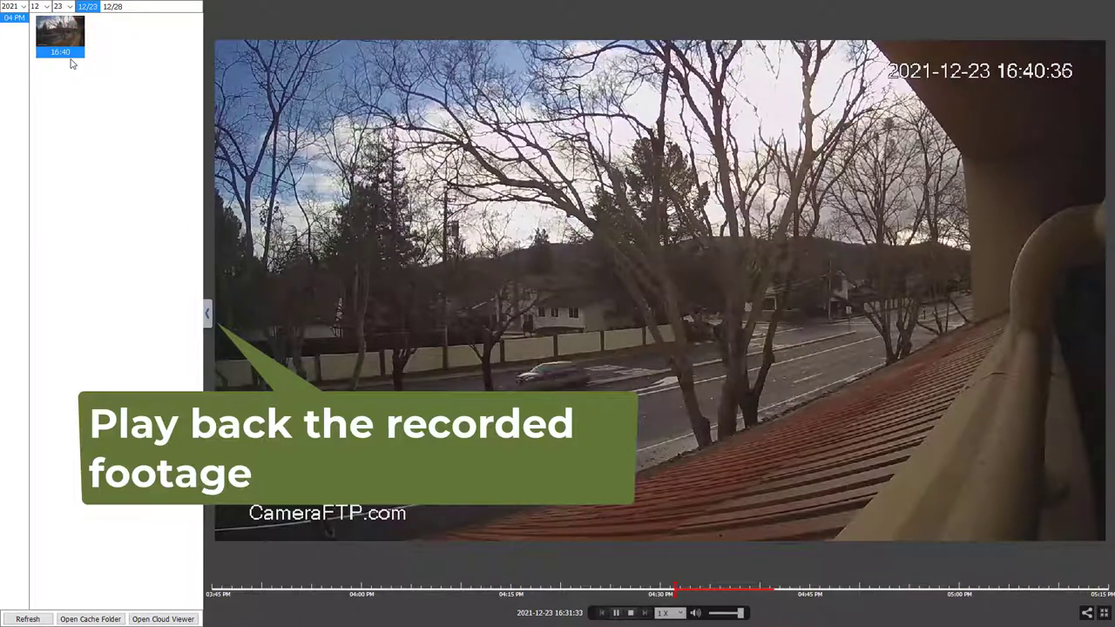
{"action": "left_click", "coordinate": [206, 313]}
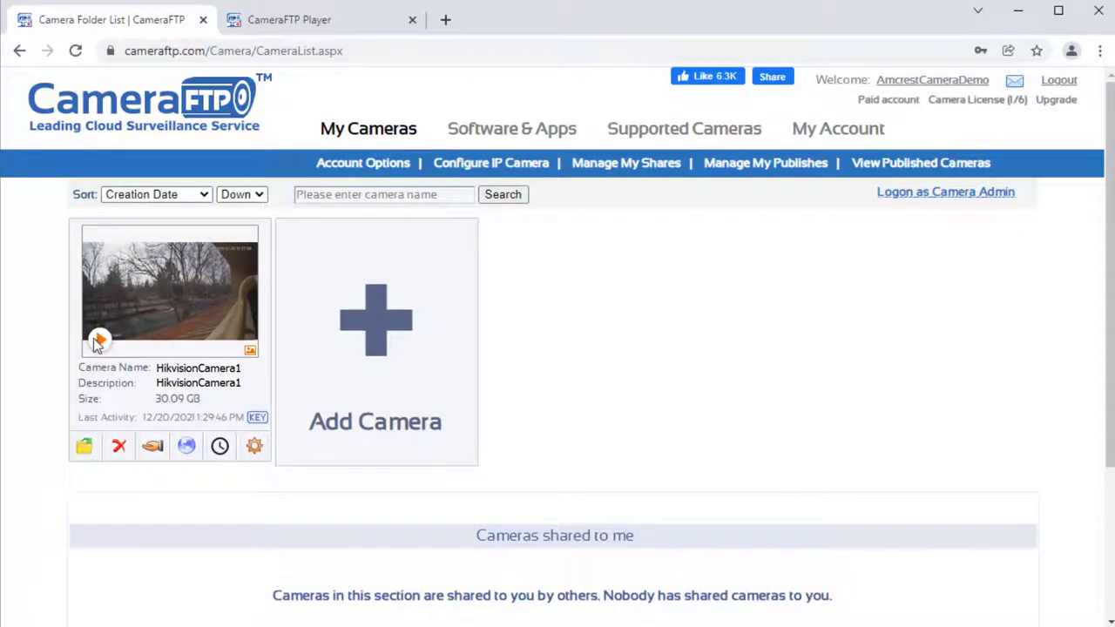
Play HikvisionCamera1's video in the CameraFTP Player from My Cameras.
{"action": "left_click", "coordinate": [98, 341]}
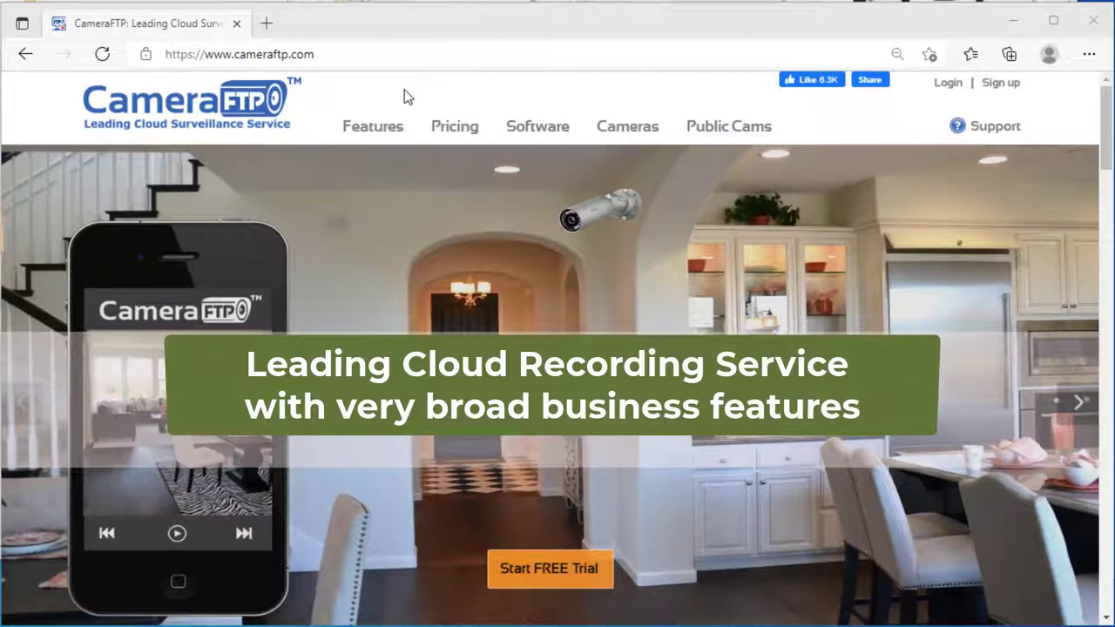
Open the Features page and scroll through the cloud recording and security feature tiles.
{"action": "left_click", "coordinate": [370, 129]}
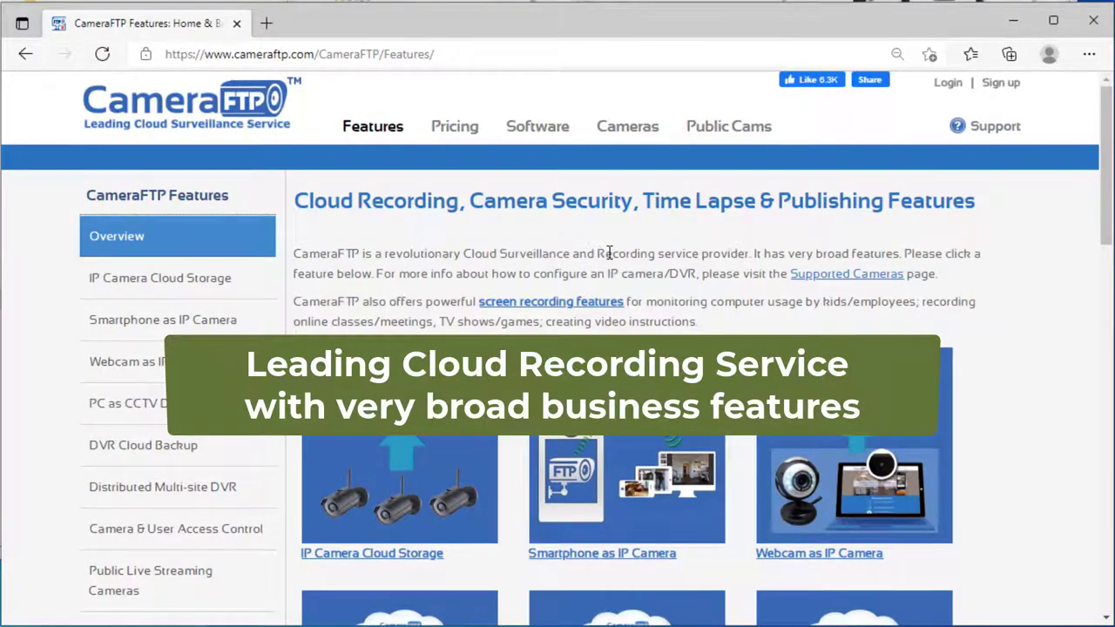
{"action": "scroll", "coordinate": [609, 251], "scroll_direction": "down", "scroll_amount": 1}
{"action": "scroll", "coordinate": [608, 252], "scroll_direction": "down", "scroll_amount": 1}
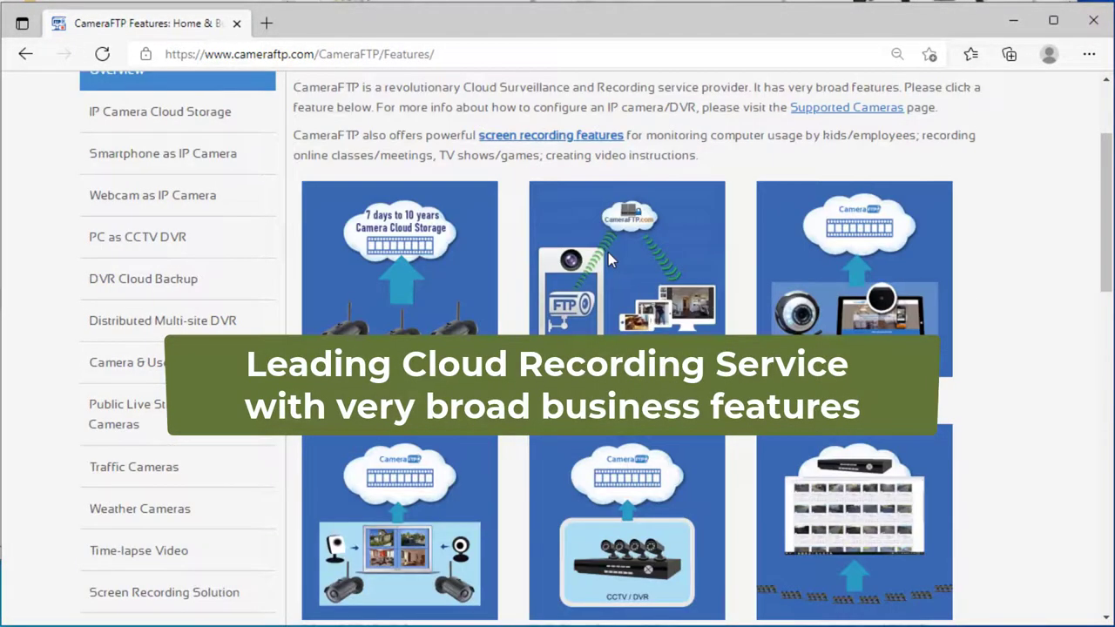